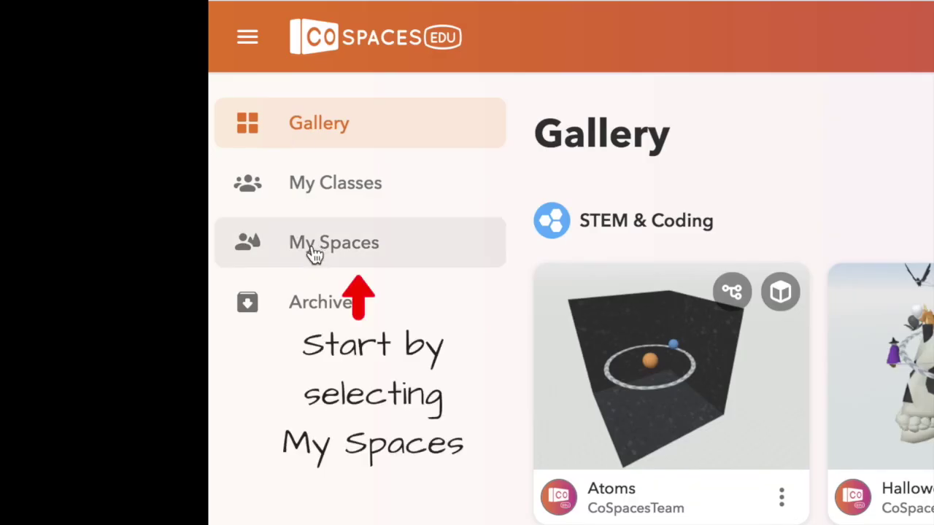
# Step: Open My Spaces and unlock the Merge Cube in the scene
pyautogui.click(314, 252)
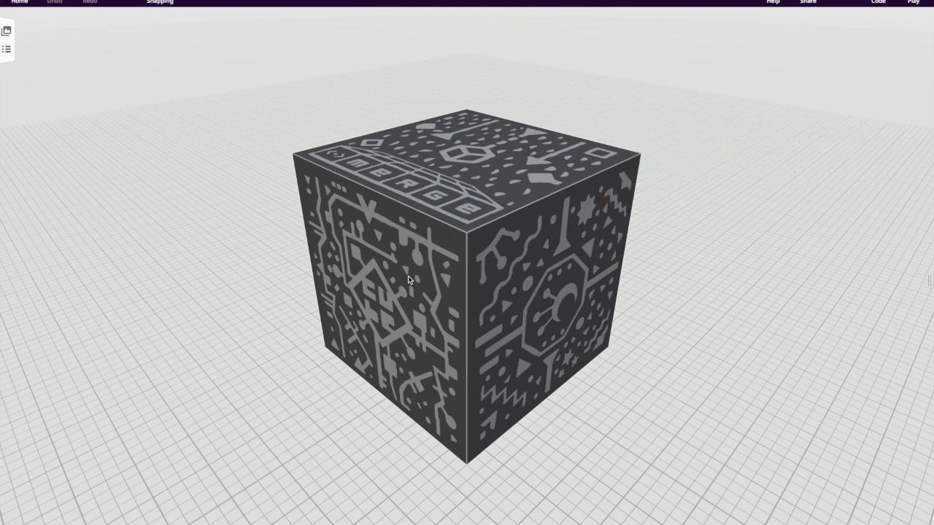
pyautogui.rightClick(409, 281)
pyautogui.click(443, 288)
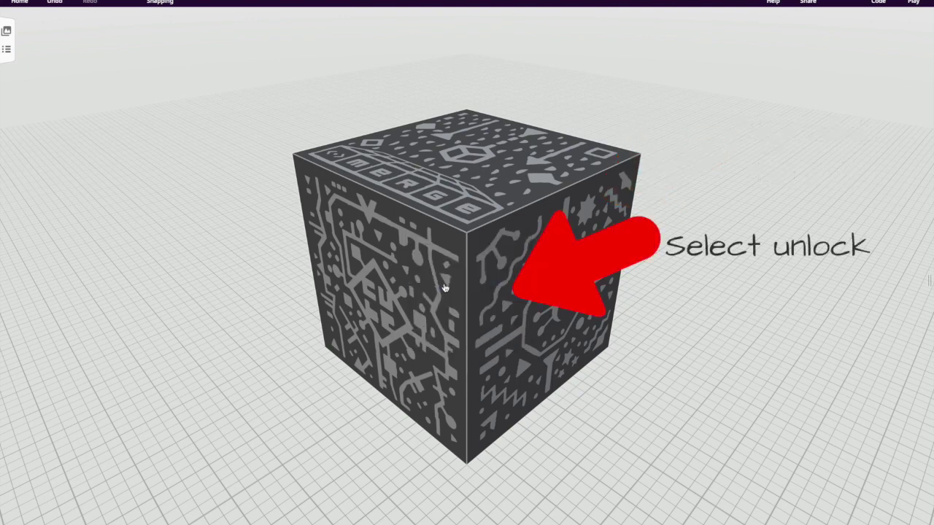
# Step: Raise the unlocked Merge Cube above the building platform so its underside is accessible
pyautogui.click(415, 273)
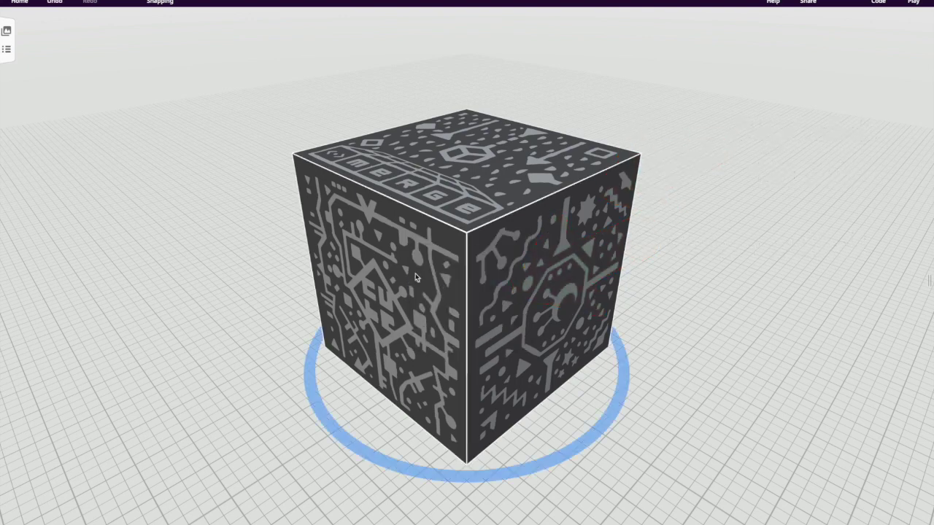
pyautogui.moveTo(452, 119); pyautogui.dragTo(456, 0)
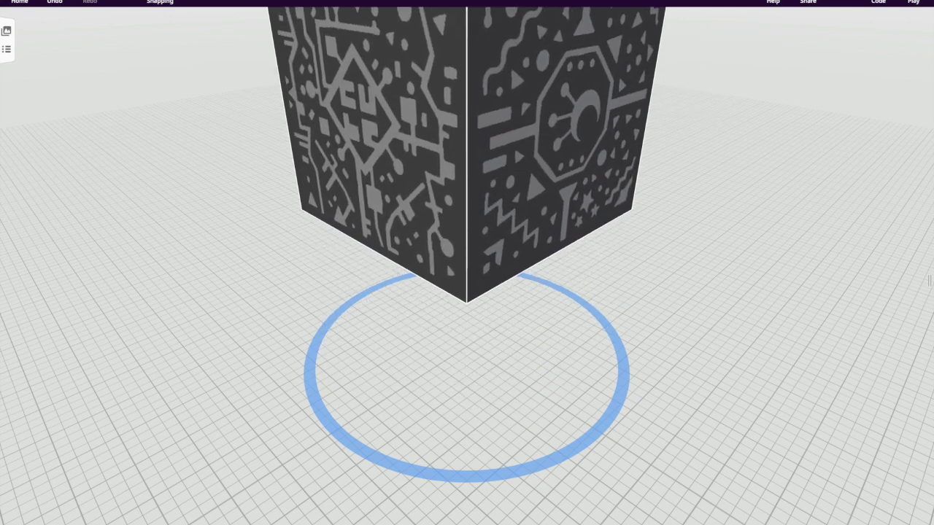
pyautogui.moveTo(692, 383); pyautogui.dragTo(692, 334)
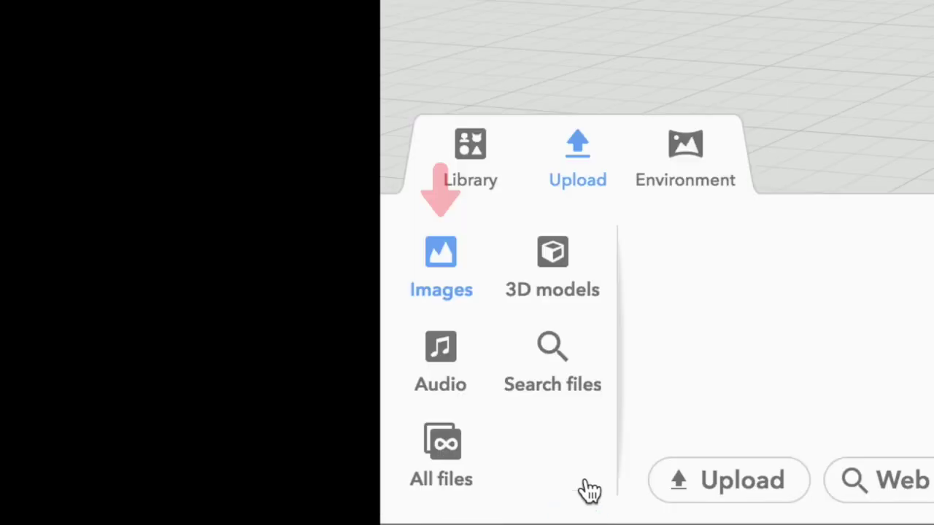
# Step: Upload the six "Merge Cube_CoSpaces Bio Cubes" JPG images from the Downloads folder
pyautogui.click(736, 488)
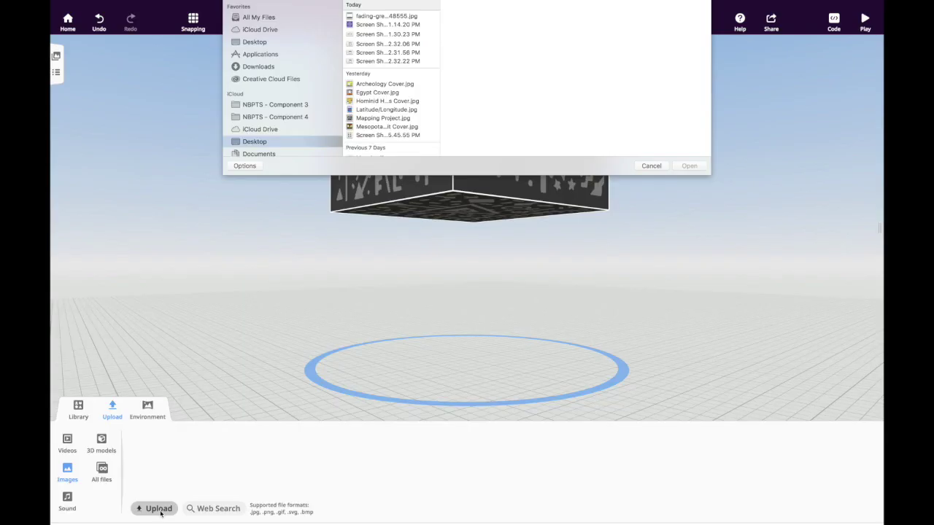
pyautogui.click(258, 66)
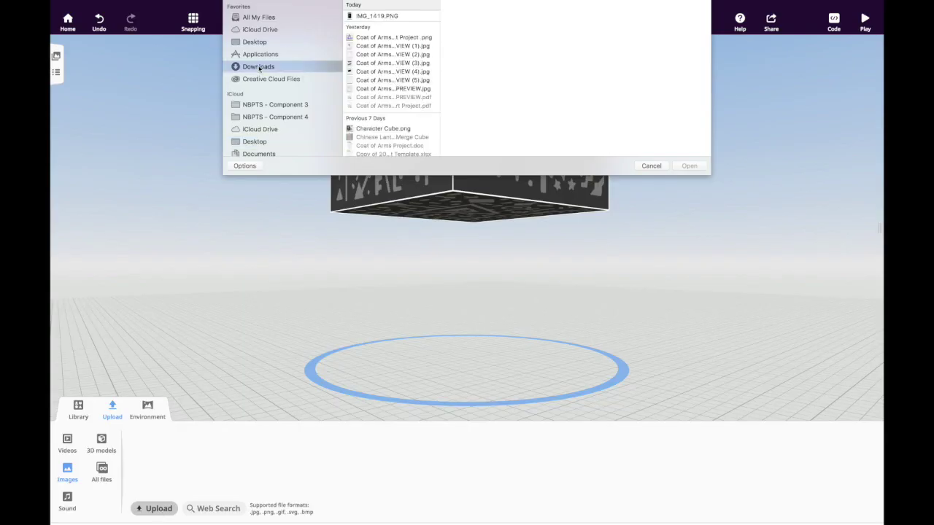
pyautogui.click(365, 68)
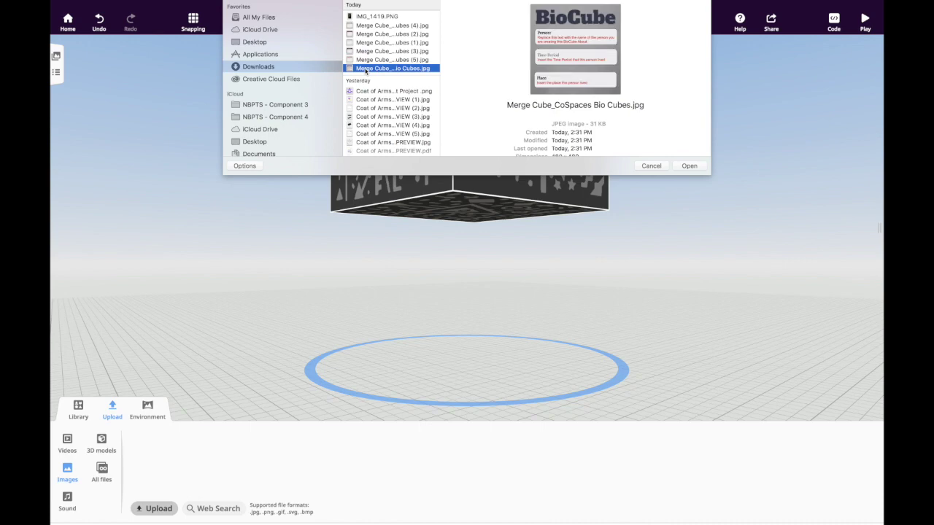
pyautogui.keyDown('shift'); pyautogui.click(365, 25); pyautogui.keyUp('shift')
pyautogui.click(686, 167)
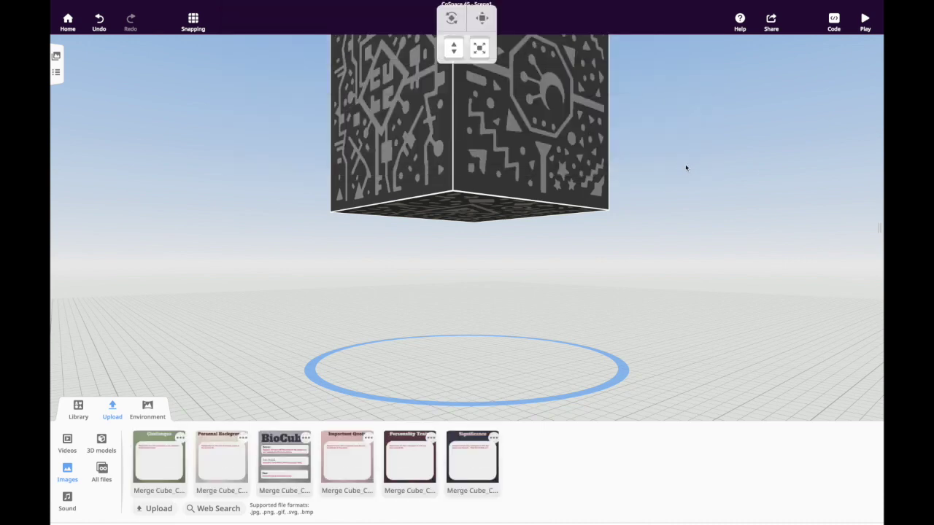
# Step: Place the BioCube title image on the building platform and attach it to the Top point of the cube
pyautogui.moveTo(685, 168); pyautogui.dragTo(263, 303)
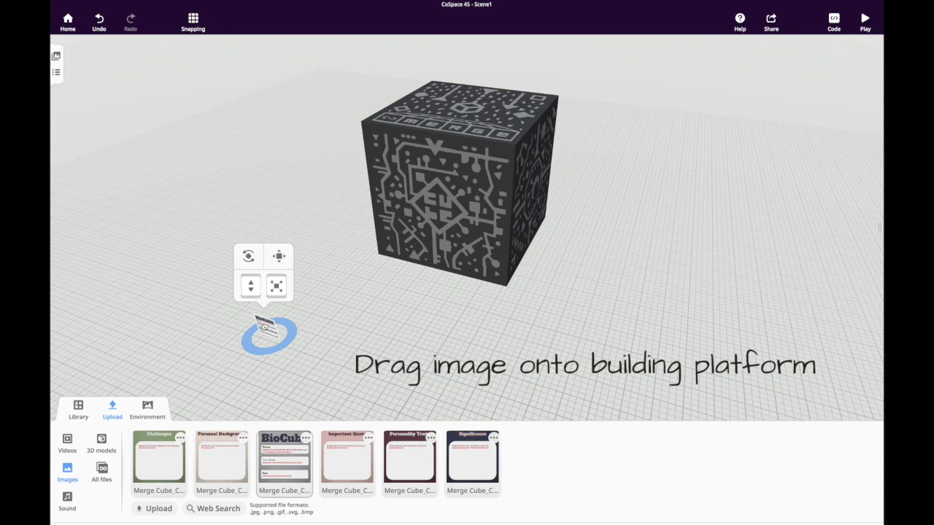
pyautogui.rightClick(266, 329)
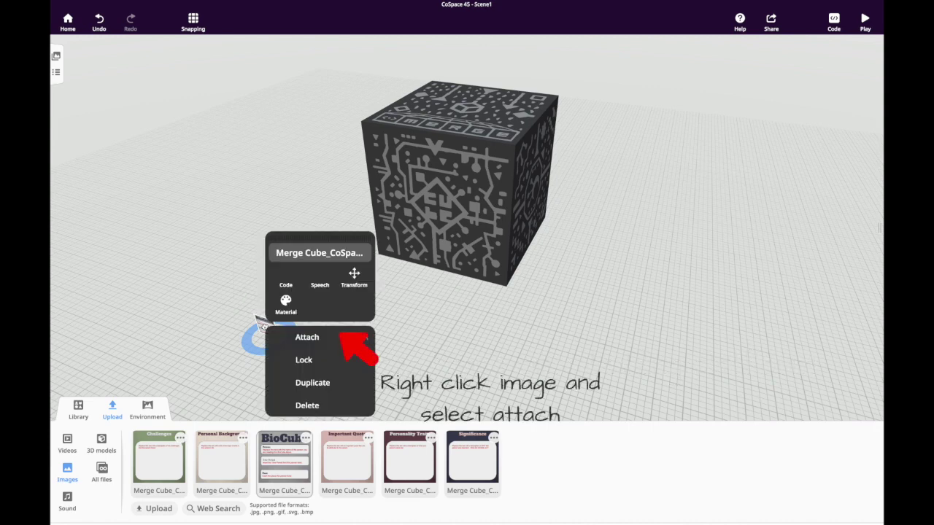
pyautogui.click(303, 339)
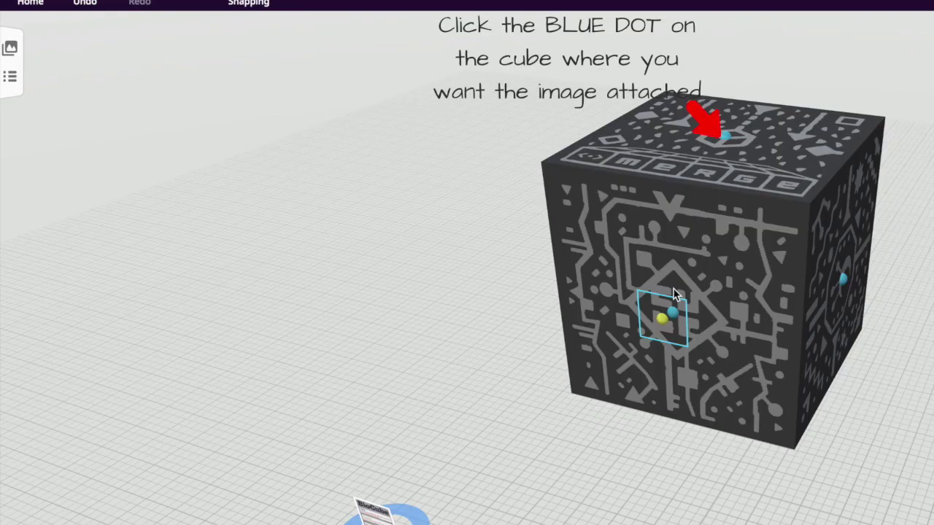
pyautogui.click(725, 137)
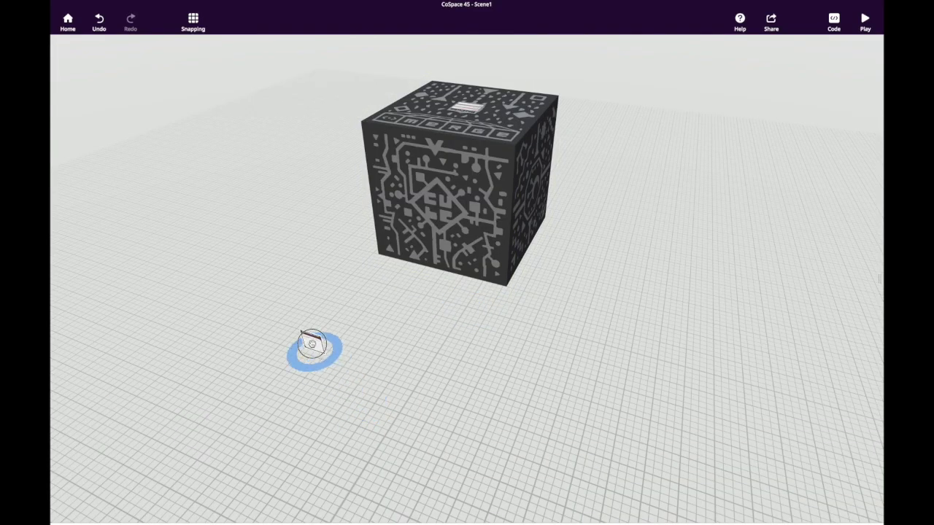
# Step: Attach the Personality Traits image to the centre of the cube face with the CUBE diamond pattern
pyautogui.click(313, 343)
pyautogui.click(343, 336)
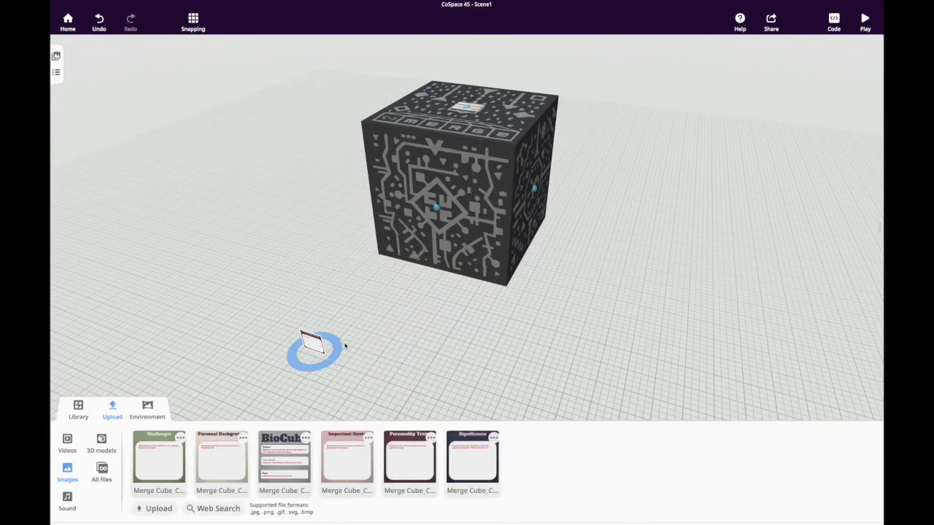
pyautogui.click(431, 220)
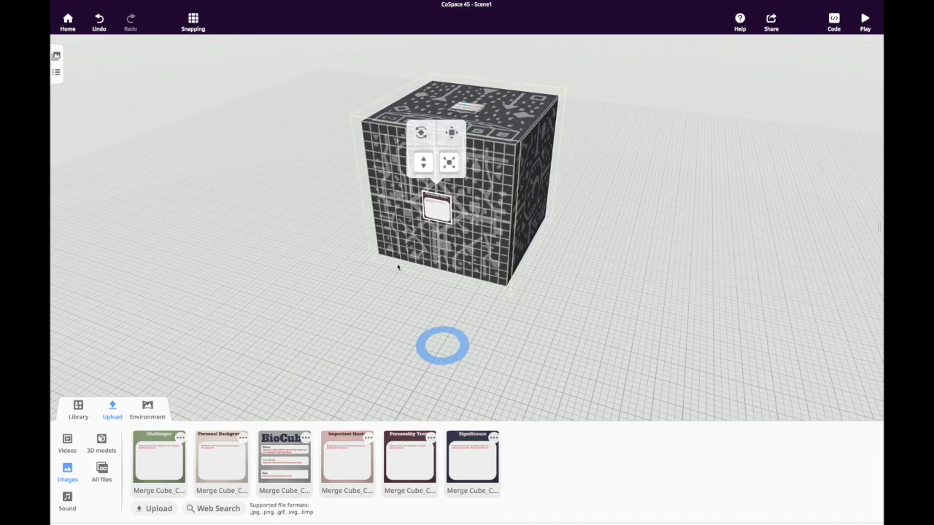
# Step: Add the Important Quote image to the scene and attach it to the cube face with the crescent moon pattern
pyautogui.moveTo(371, 286); pyautogui.dragTo(335, 285)
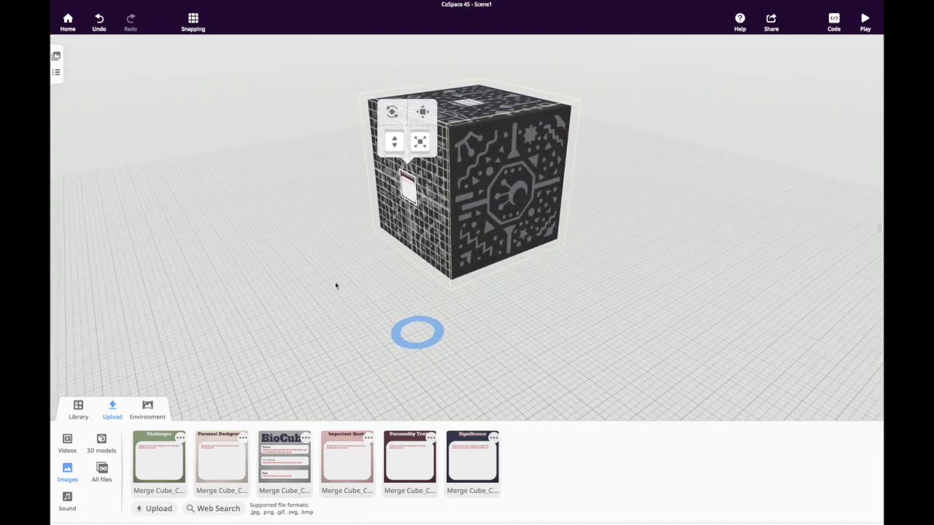
pyautogui.moveTo(348, 457); pyautogui.dragTo(342, 354)
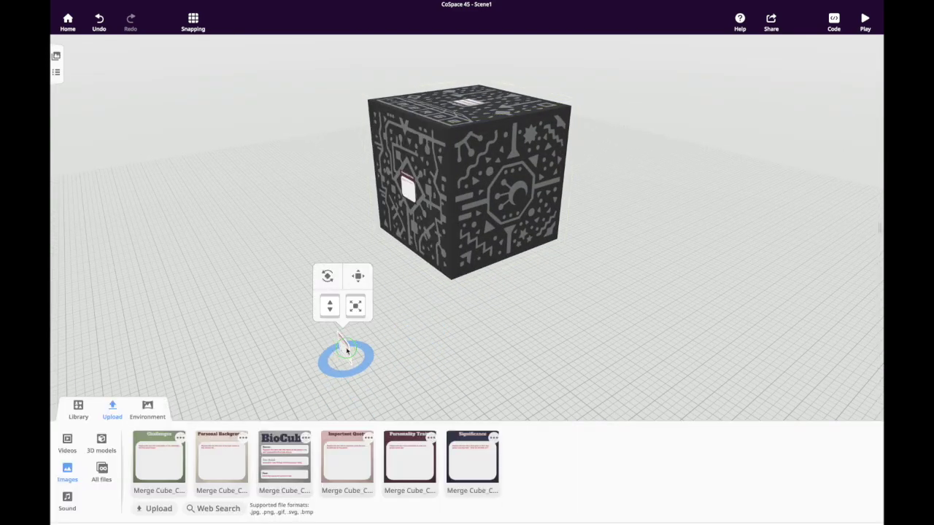
pyautogui.click(511, 192)
# Step: Add the Significance image to the scene and attach it to the cube face with the sun pattern
pyautogui.moveTo(585, 285); pyautogui.dragTo(416, 279)
pyautogui.moveTo(473, 462); pyautogui.dragTo(436, 378)
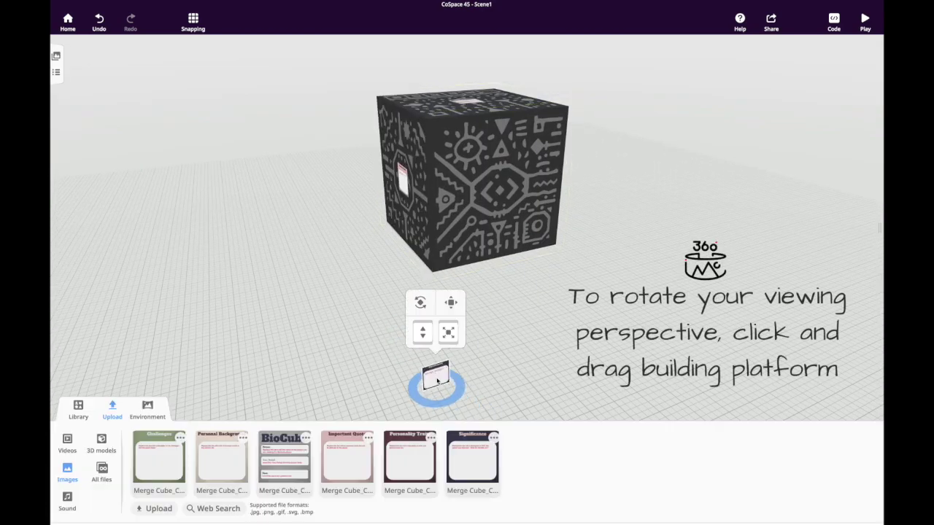
pyautogui.rightClick(437, 378)
pyautogui.click(466, 339)
pyautogui.click(500, 193)
# Step: Add the Personal Background image and attach it to the remaining bare side face of the cube
pyautogui.moveTo(582, 285); pyautogui.dragTo(422, 290)
pyautogui.moveTo(222, 460); pyautogui.dragTo(305, 333)
pyautogui.rightClick(305, 334)
pyautogui.click(339, 337)
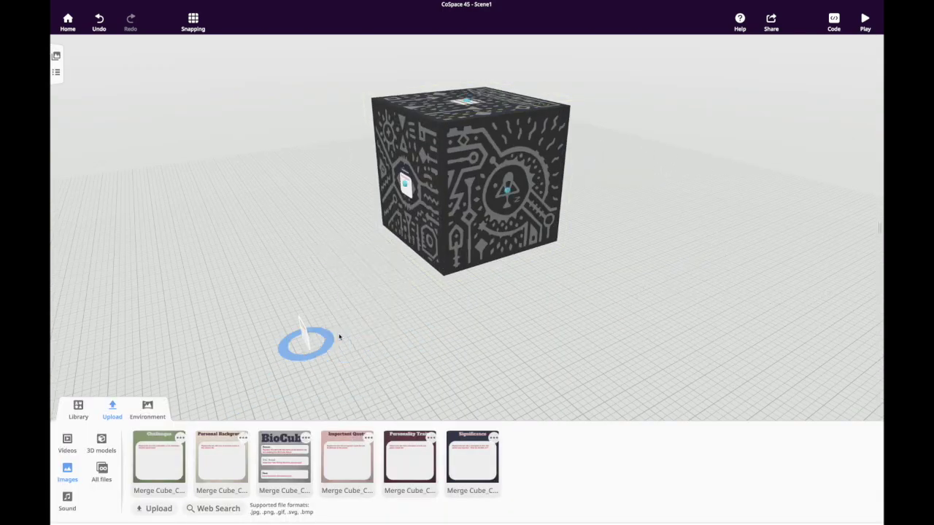
pyautogui.click(507, 191)
# Step: Add the Challenges image to the scene and attach it to the underside of the cube
pyautogui.moveTo(584, 312); pyautogui.dragTo(561, 270)
pyautogui.moveTo(159, 456); pyautogui.dragTo(347, 346)
pyautogui.click(347, 345)
pyautogui.click(375, 338)
pyautogui.click(467, 235)
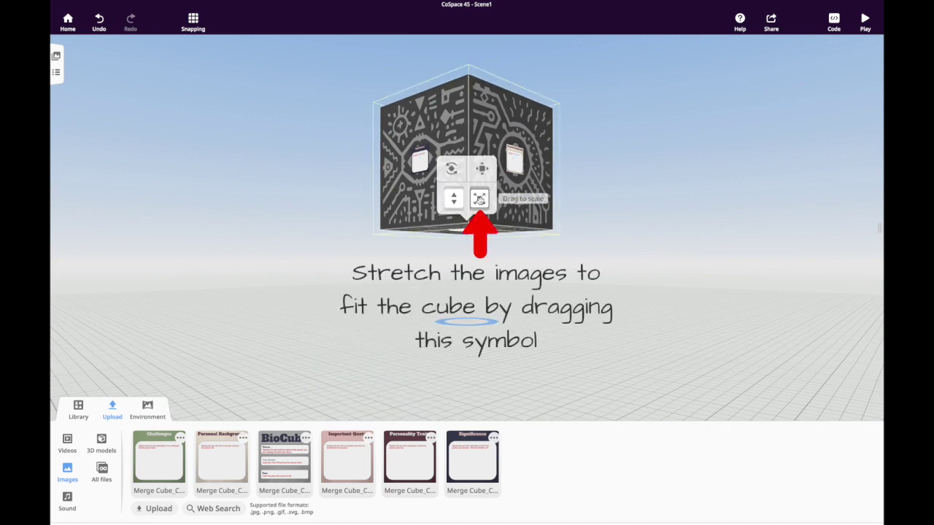
# Step: Scale up the Challenges image on the underside and the Personal Background image to fill their cube faces
pyautogui.moveTo(479, 199); pyautogui.dragTo(548, 83)
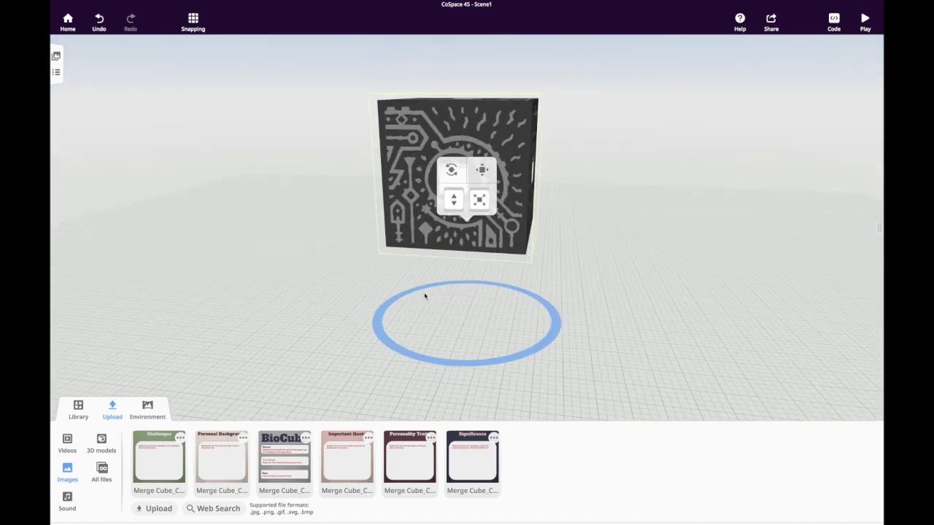
pyautogui.click(453, 184)
pyautogui.moveTo(465, 134); pyautogui.dragTo(512, 35)
# Step: Scale up the Personality Traits image until it fills its cube face
pyautogui.moveTo(700, 295); pyautogui.dragTo(537, 295)
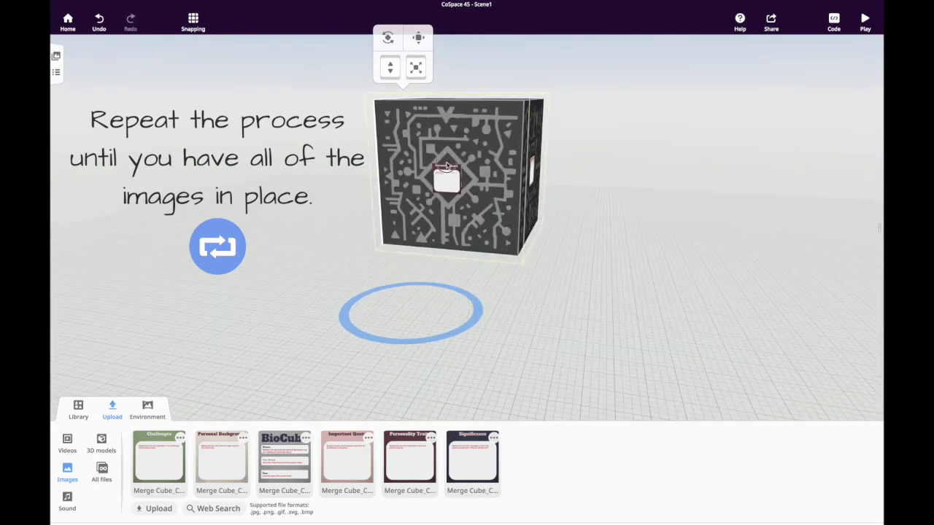
pyautogui.click(453, 177)
pyautogui.click(454, 176)
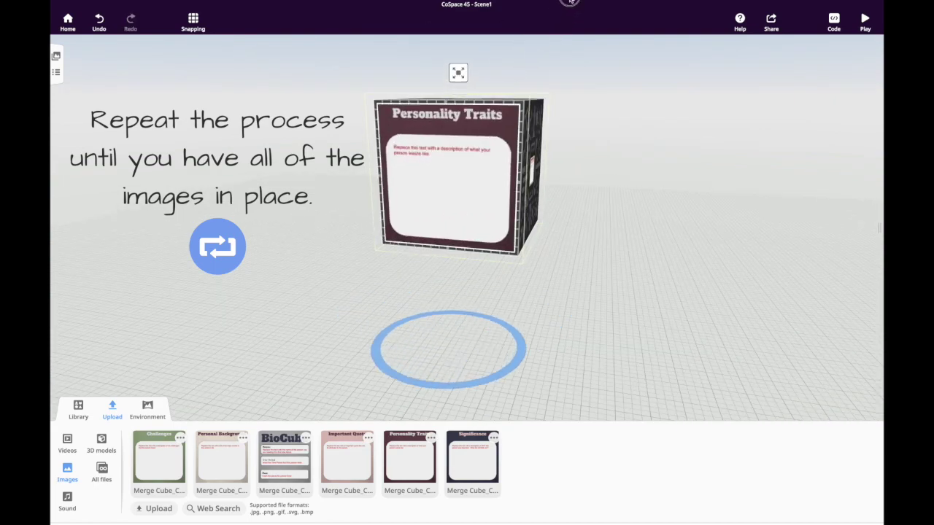
# Step: Enlarge the Important Quote image until it covers its whole cube face
pyautogui.moveTo(636, 269); pyautogui.dragTo(526, 263)
pyautogui.click(487, 173)
pyautogui.moveTo(495, 132); pyautogui.dragTo(584, 30)
pyautogui.moveTo(497, 75); pyautogui.dragTo(511, 68)
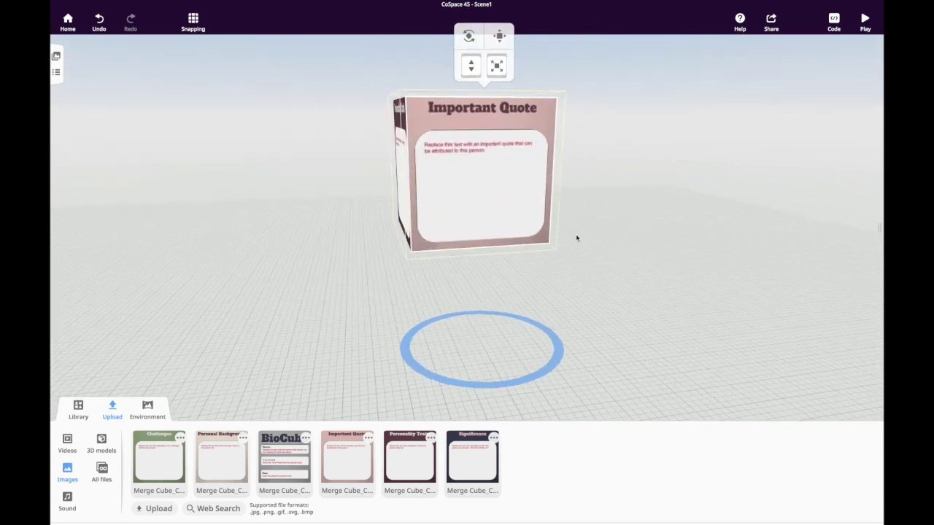
# Step: Scale the Significance image up to the edges of its cube face
pyautogui.moveTo(576, 238); pyautogui.dragTo(469, 288)
pyautogui.click(463, 174)
pyautogui.moveTo(473, 126); pyautogui.dragTo(580, 18)
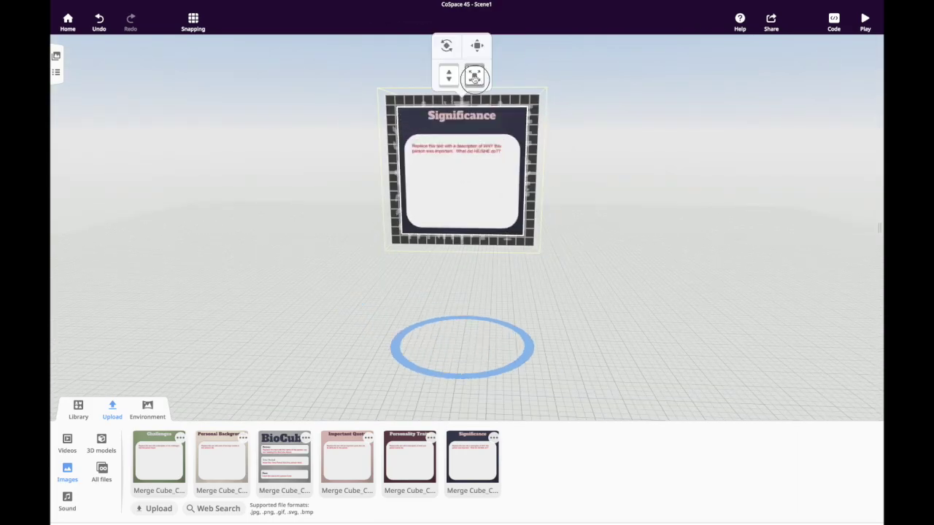
pyautogui.moveTo(475, 79); pyautogui.dragTo(497, 56)
# Step: Enlarge the BioCube title image to cover the top face of the cube
pyautogui.moveTo(642, 222); pyautogui.dragTo(669, 308)
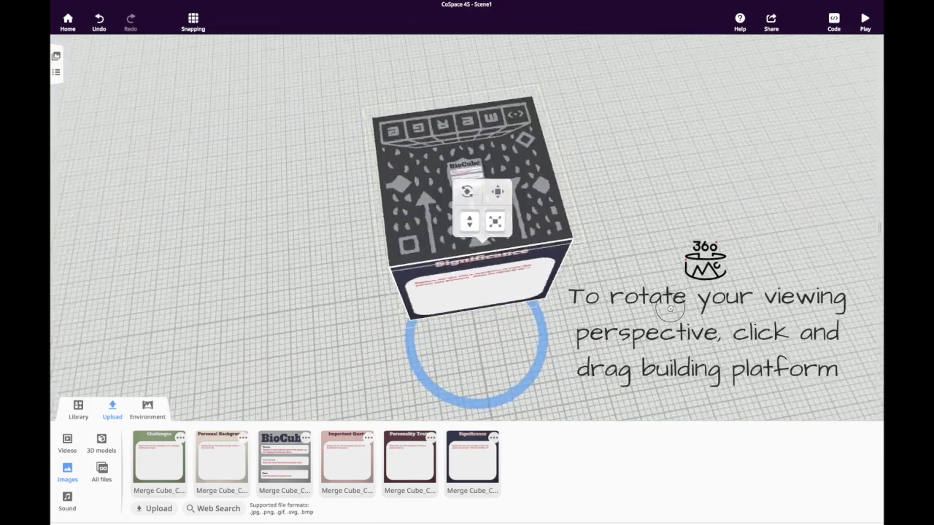
pyautogui.click(479, 158)
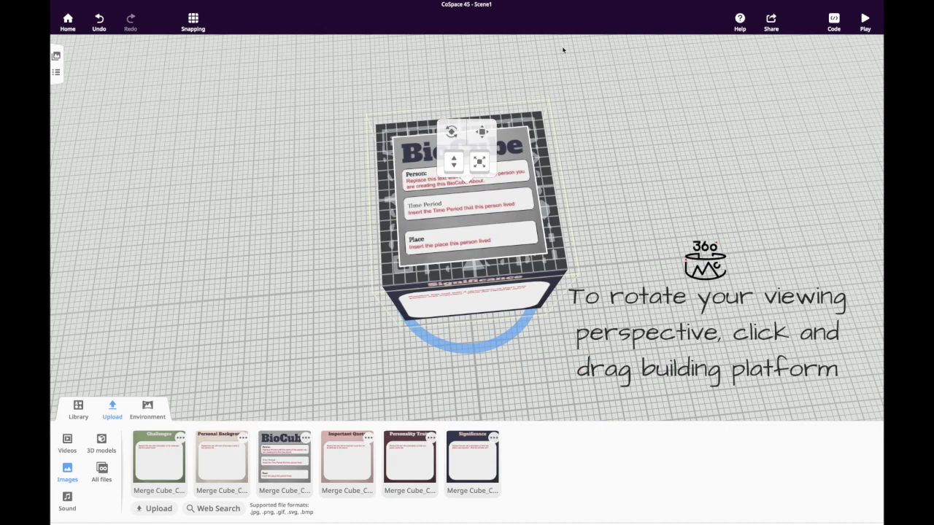
pyautogui.click(479, 156)
# Step: Play the scene, rotate the finished BioCube to inspect its faces, and return to the editor
pyautogui.moveTo(640, 267); pyautogui.dragTo(653, 227)
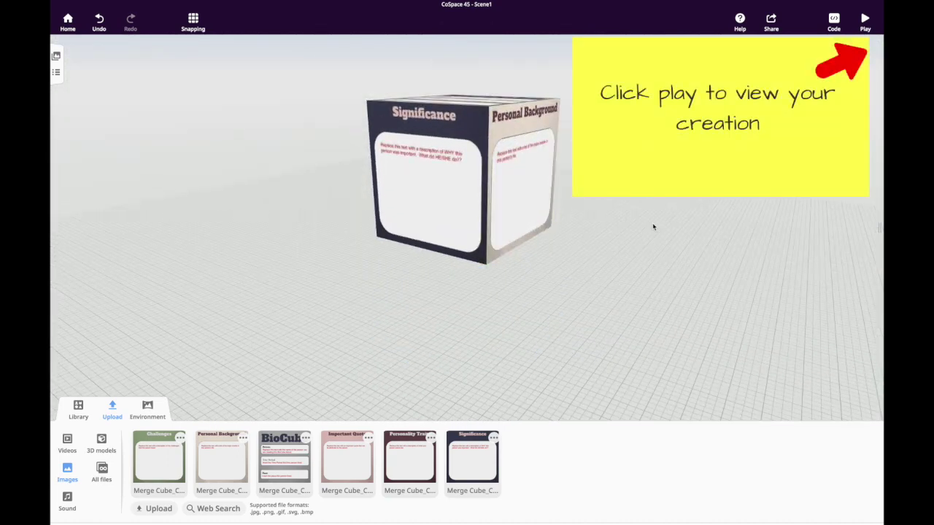
pyautogui.click(864, 22)
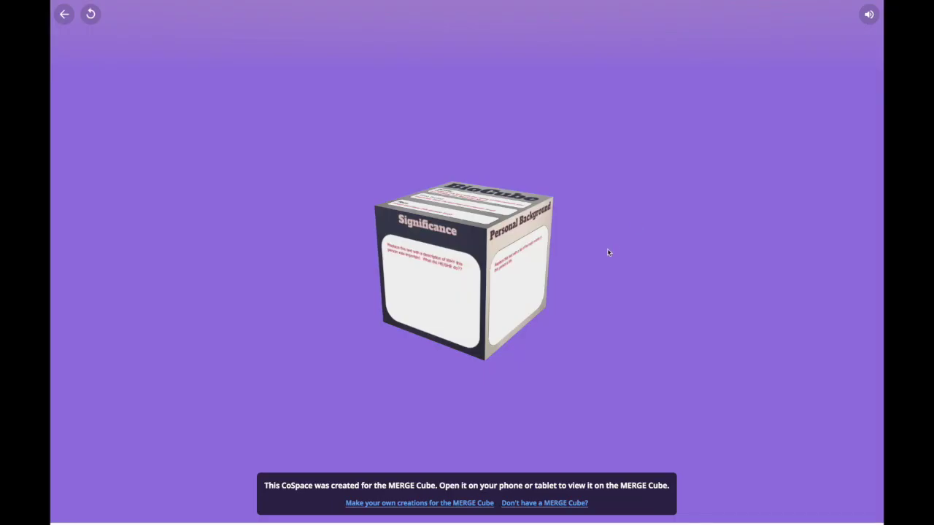
pyautogui.moveTo(608, 252); pyautogui.dragTo(662, 314)
pyautogui.click(64, 13)
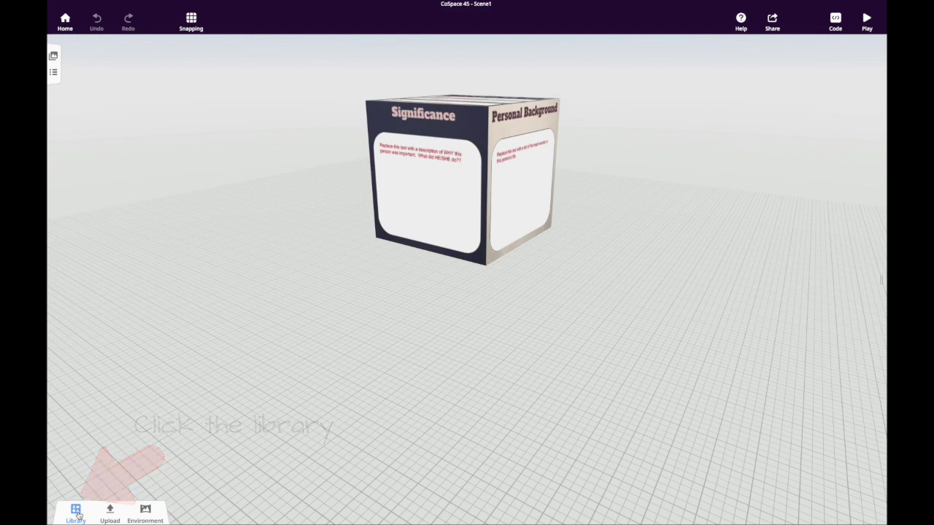
# Step: Add the library character in a black shirt and green shorts beside the cube, enlarged and raised off the platform
pyautogui.click(77, 513)
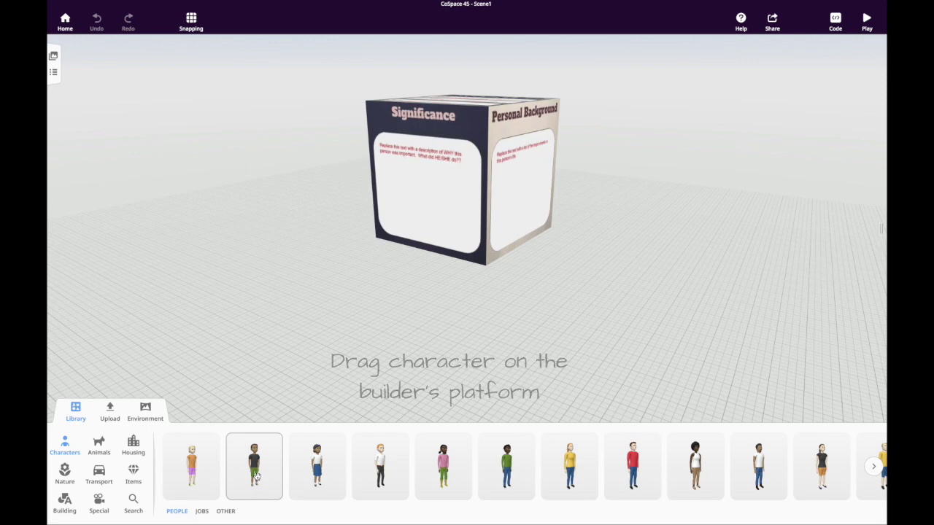
pyautogui.moveTo(256, 476); pyautogui.dragTo(363, 291)
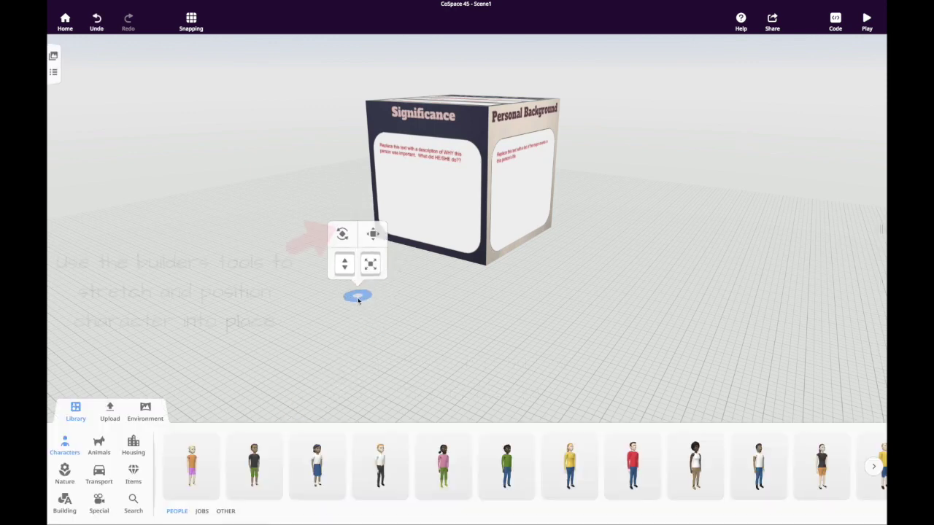
pyautogui.moveTo(368, 236); pyautogui.dragTo(348, 52)
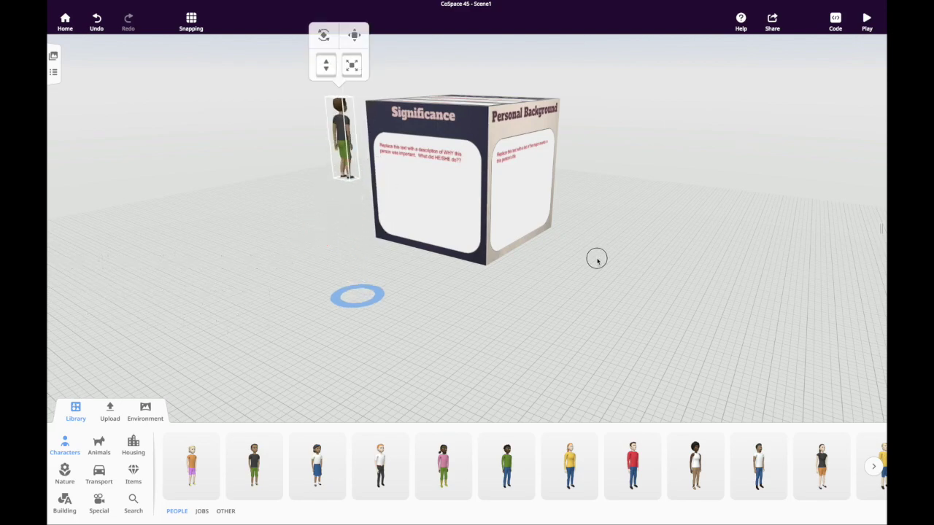
# Step: Move the character along its axes until it stands on the BioCube's top face
pyautogui.moveTo(596, 259); pyautogui.dragTo(493, 304)
pyautogui.click(465, 17)
pyautogui.moveTo(449, 100); pyautogui.dragTo(434, 181)
pyautogui.moveTo(433, 128); pyautogui.dragTo(430, 32)
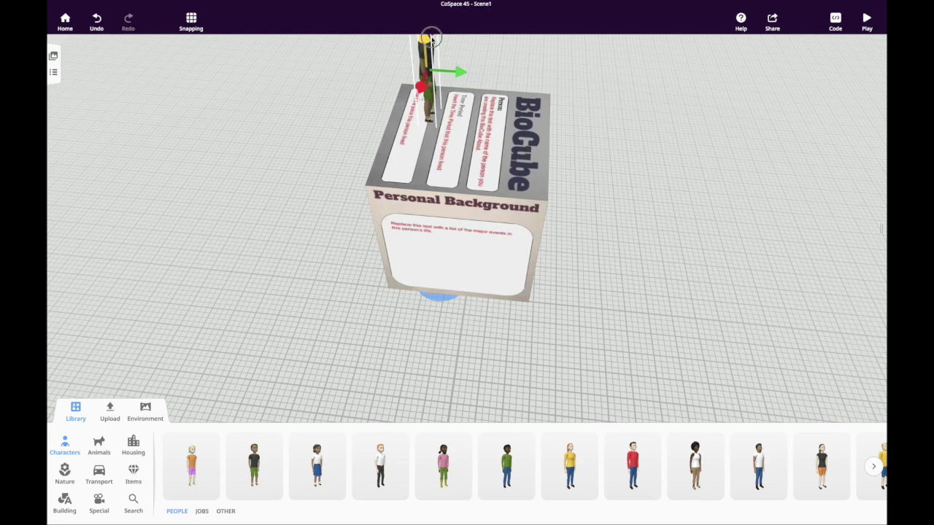
# Step: Rotate the character on the cube's top face so it faces the Significance side
pyautogui.scroll(2, 579, 212)
pyautogui.scroll(-3, 579, 212)
pyautogui.click(413, 19)
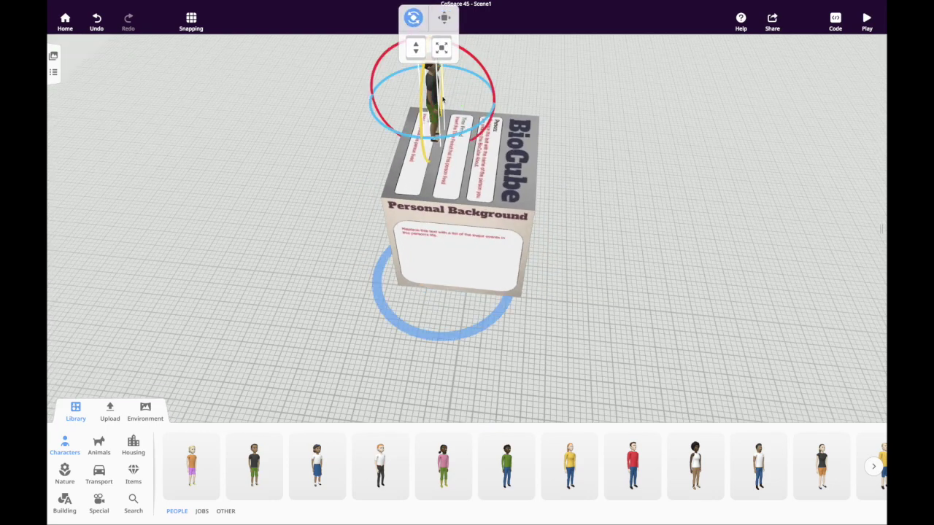
pyautogui.moveTo(391, 135)
pyautogui.mouseDown()
pyautogui.moveTo(373, 116)
pyautogui.moveTo(427, 200)
pyautogui.moveTo(446, 212)
pyautogui.moveTo(427, 222)
pyautogui.moveTo(380, 124)
pyautogui.mouseUp()
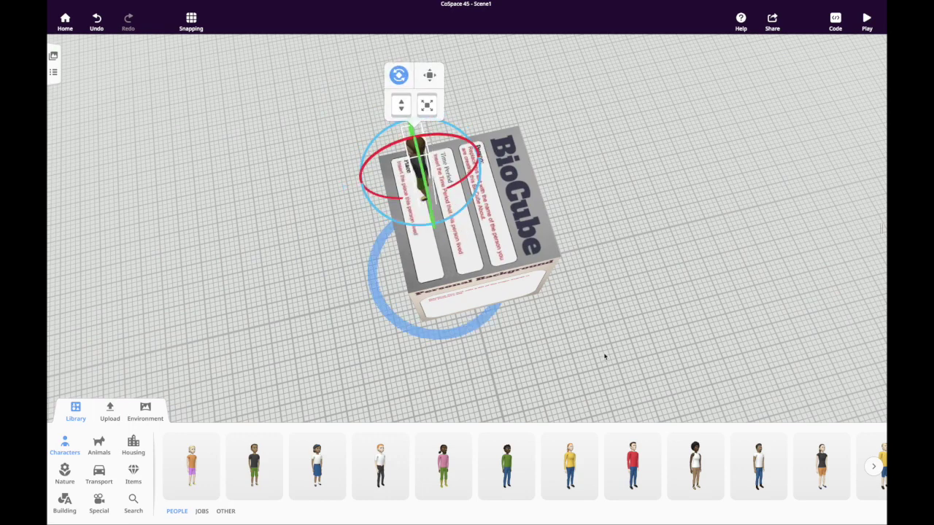
pyautogui.moveTo(605, 356); pyautogui.dragTo(657, 298)
pyautogui.click(348, 290)
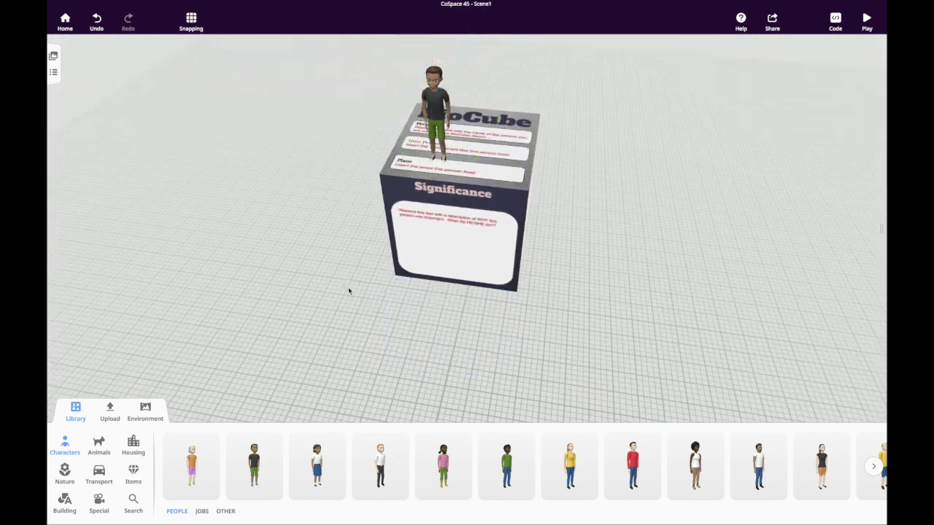
# Step: Give the character a Say speech bubble reading "I'm a very important person!"
pyautogui.rightClick(439, 107)
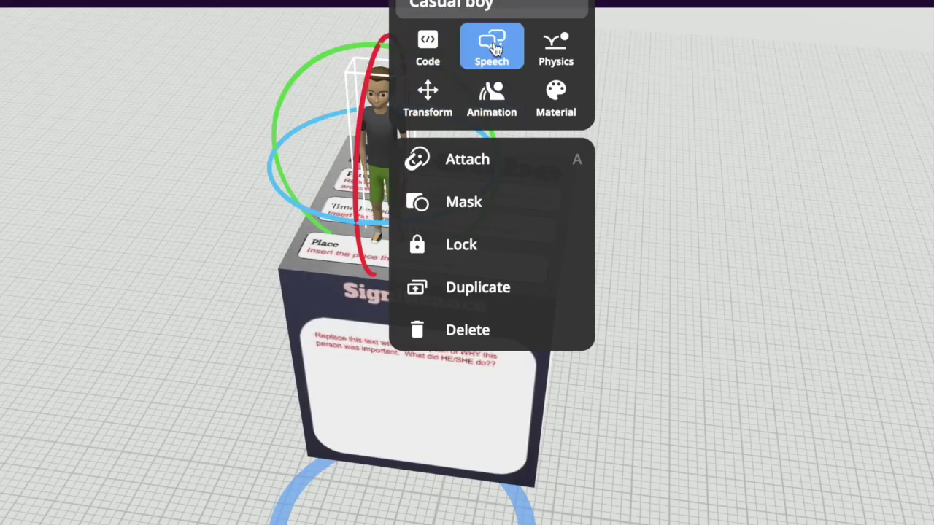
pyautogui.click(492, 52)
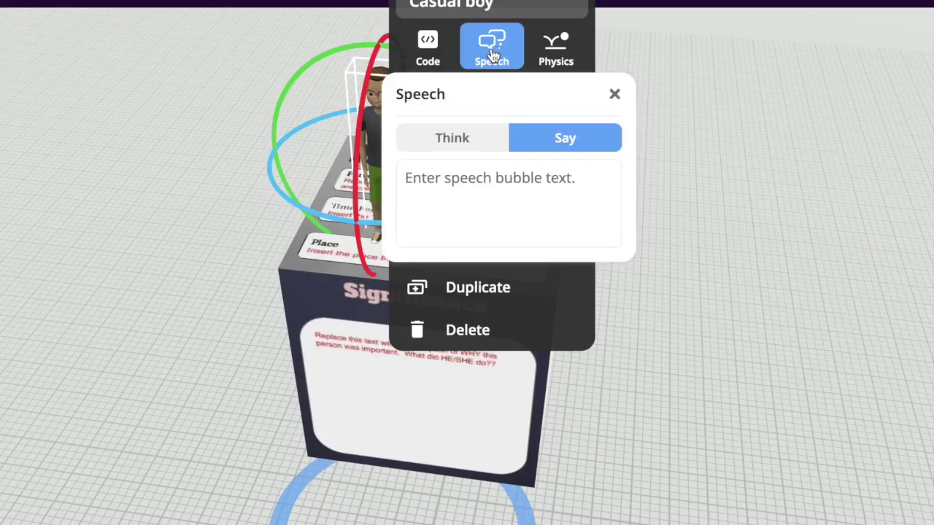
pyautogui.click(480, 206)
pyautogui.write("I'm a very important per")
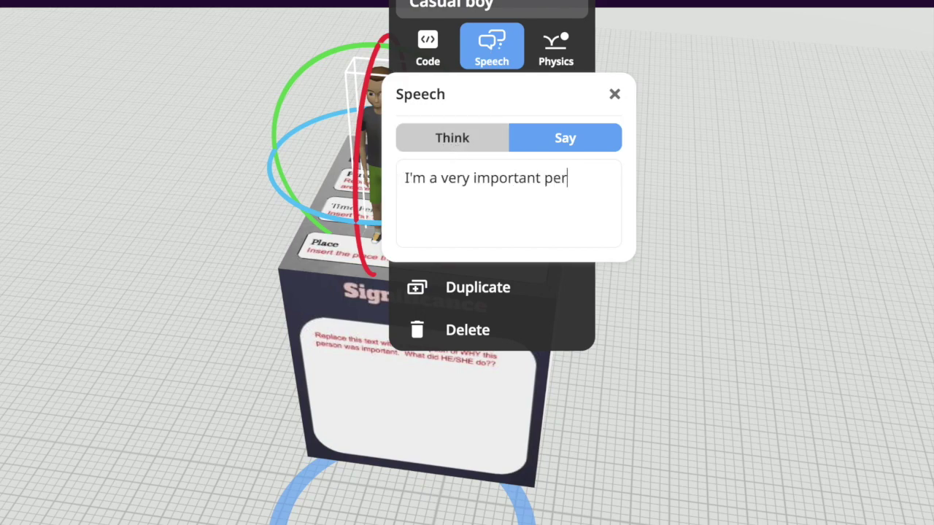
pyautogui.write('son!')
pyautogui.click(614, 93)
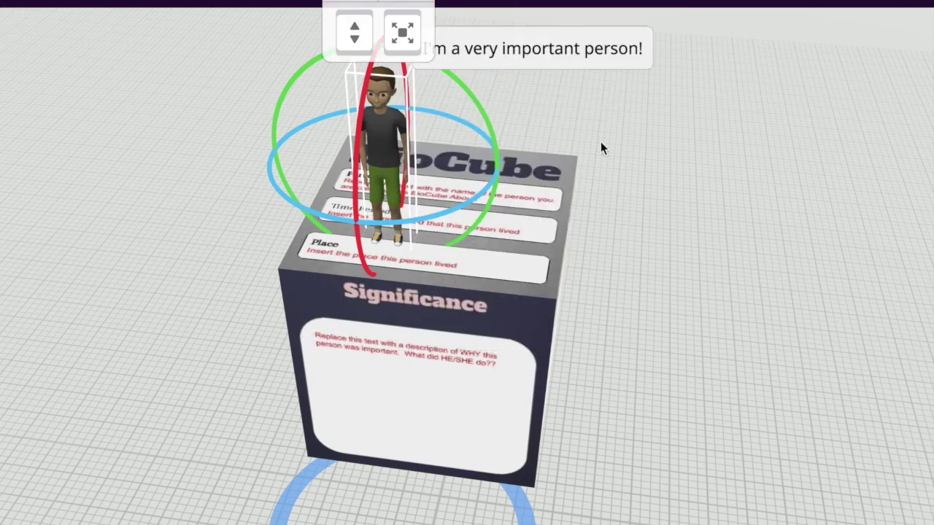
pyautogui.click(686, 350)
pyautogui.moveTo(686, 350); pyautogui.dragTo(704, 396)
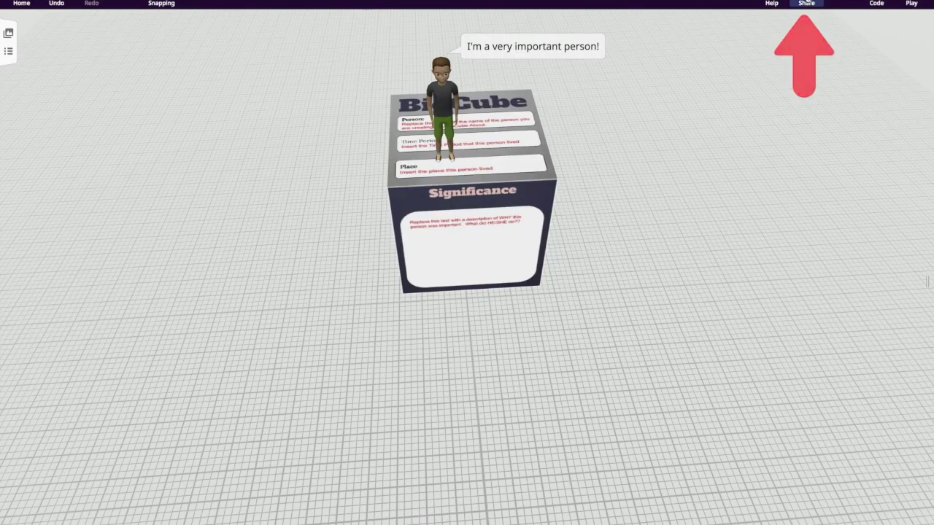
# Step: Set up sharing to the Gallery with the name "BioCube" and the description "This is a BioCube!"
pyautogui.click(806, 4)
pyautogui.click(777, 35)
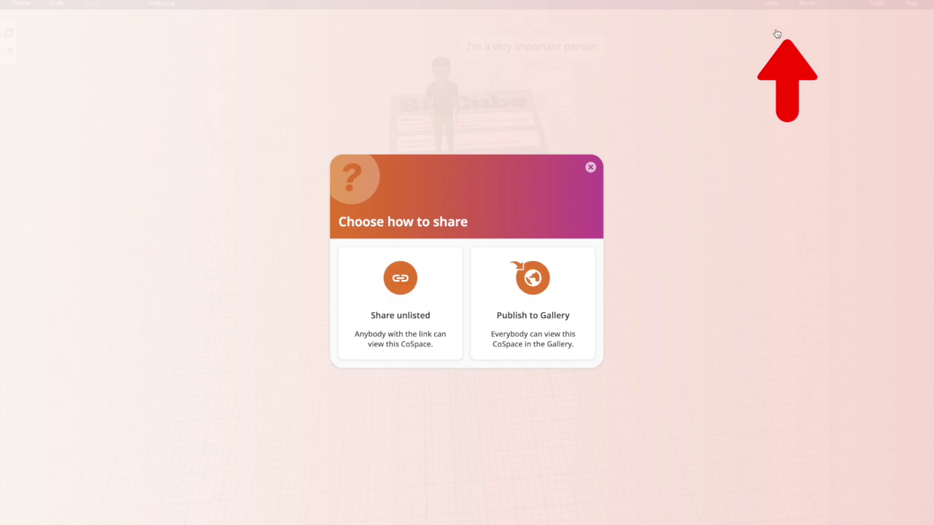
pyautogui.click(533, 291)
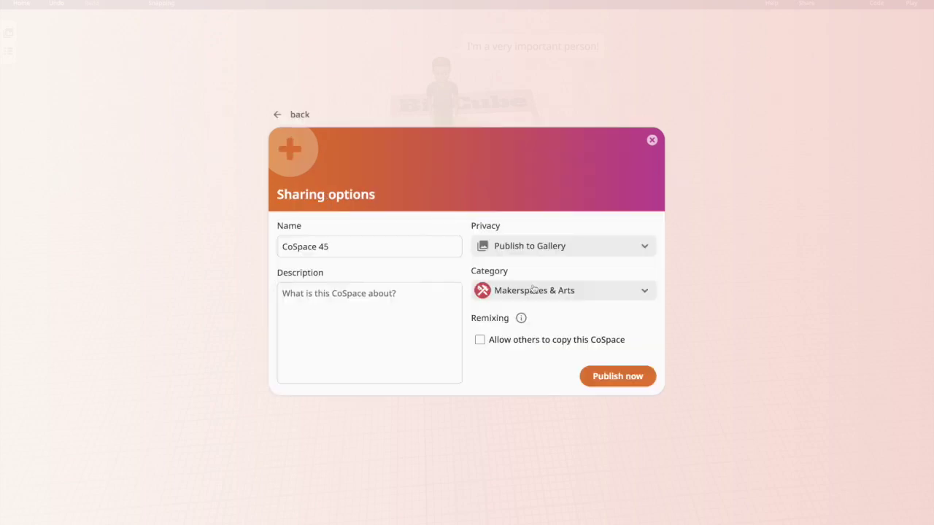
pyautogui.moveTo(397, 247); pyautogui.dragTo(273, 249)
pyautogui.write('BioCube')
pyautogui.press('Tab')
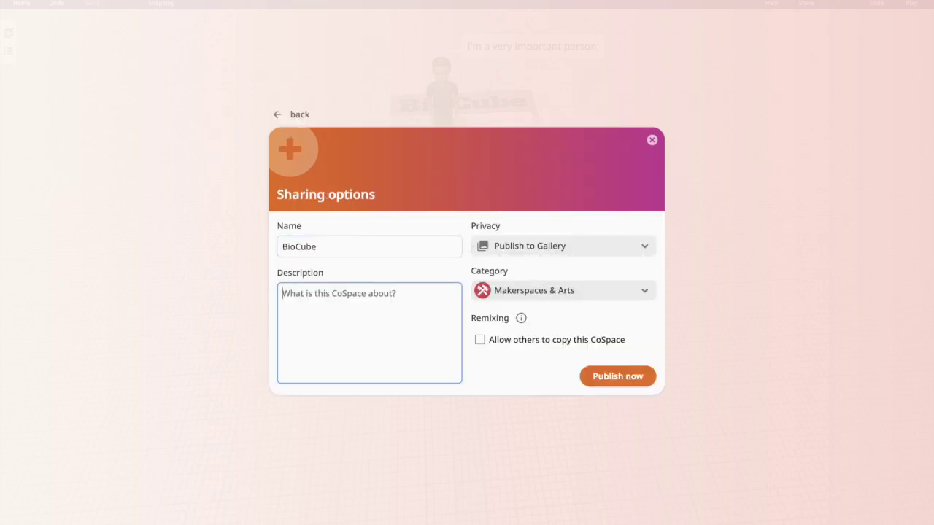
pyautogui.write('This is a Bio')
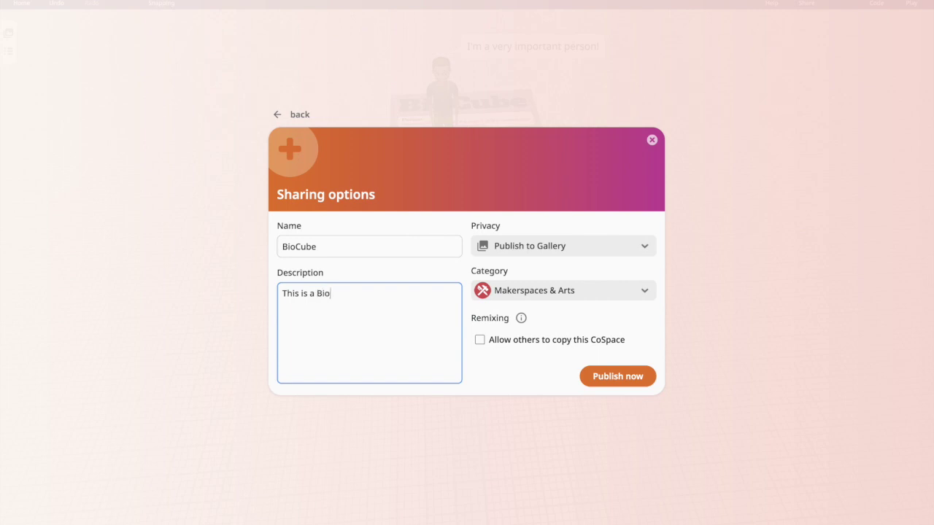
pyautogui.write('Cube!')
# Step: Publish the CoSpace with copying by others allowed, and open its share link and QR code
pyautogui.click(482, 342)
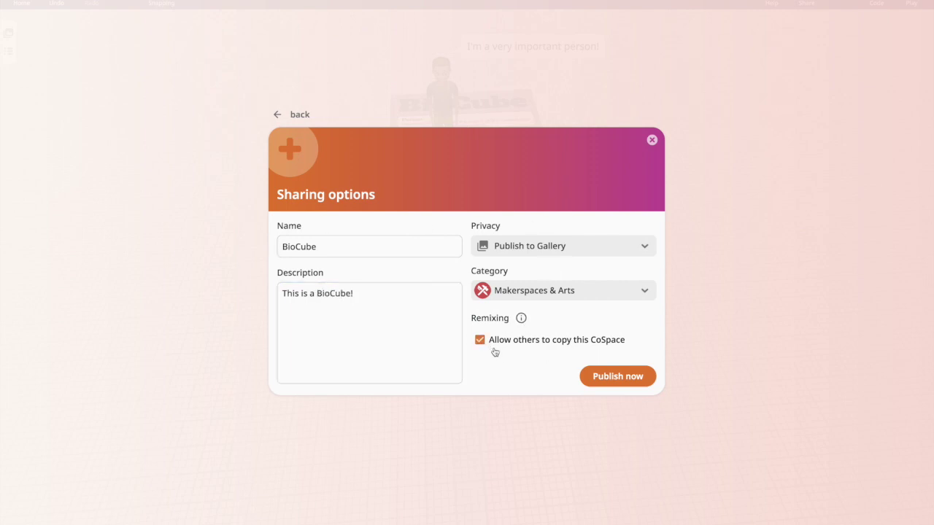
pyautogui.click(605, 378)
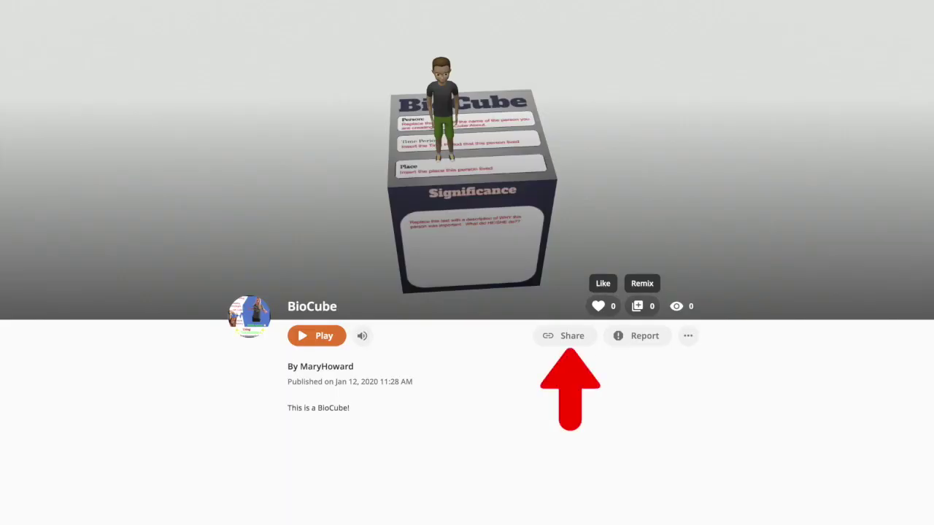
pyautogui.click(572, 335)
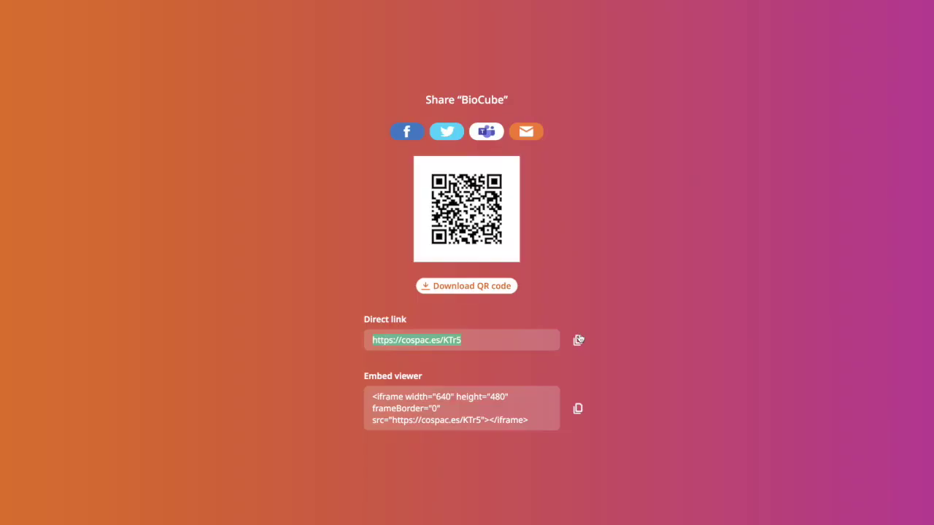